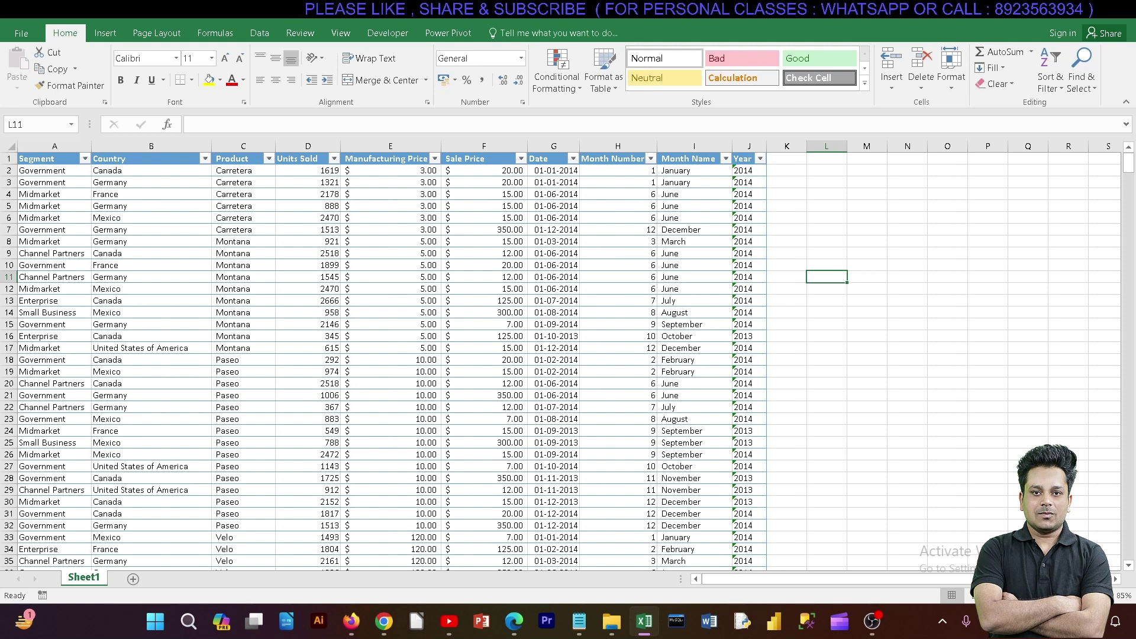
Step: Minimize OBS Studio from the taskbar so the Excel sales table is visible again
click(873, 622)
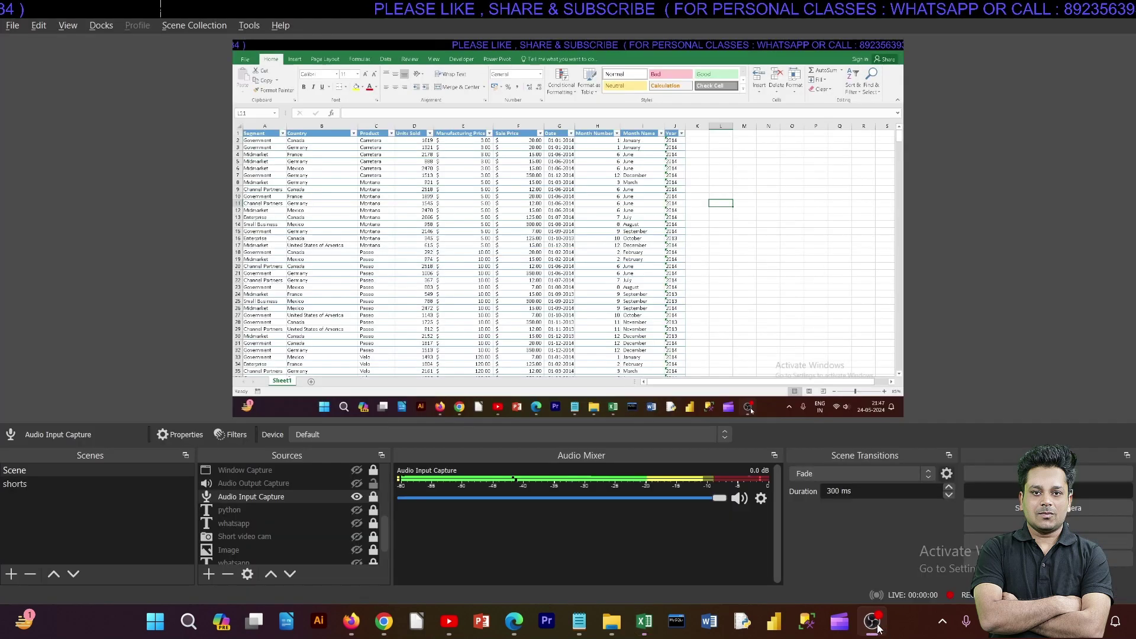
click(874, 623)
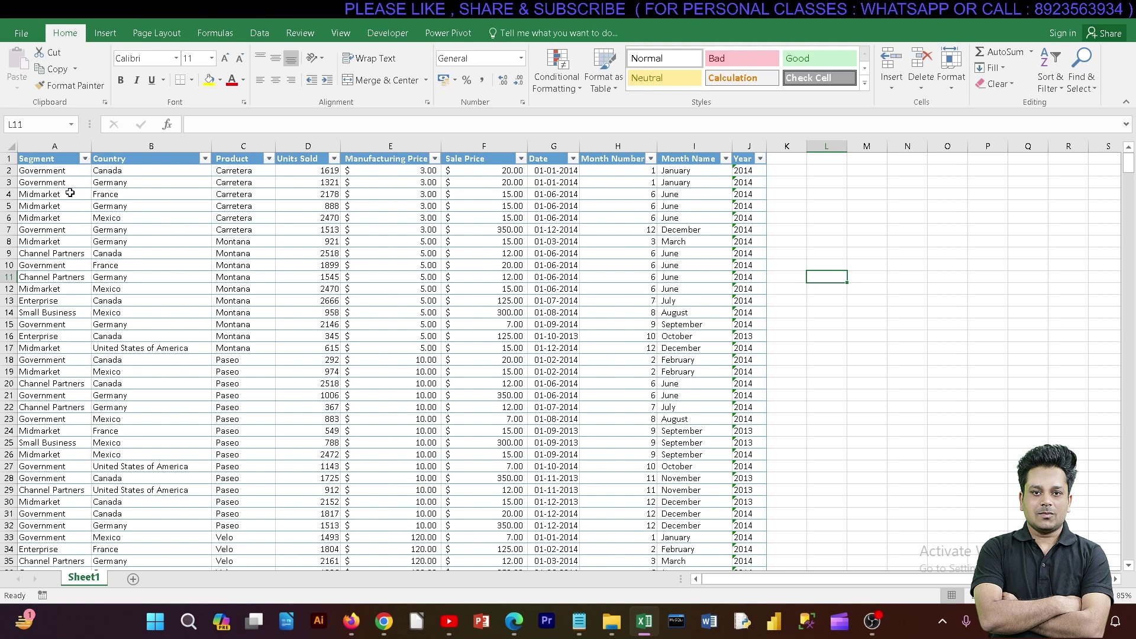
Step: Insert a blank row 4 above the Midmarket/France record, then select cells A4 and A5
drag(70, 193, 749, 195)
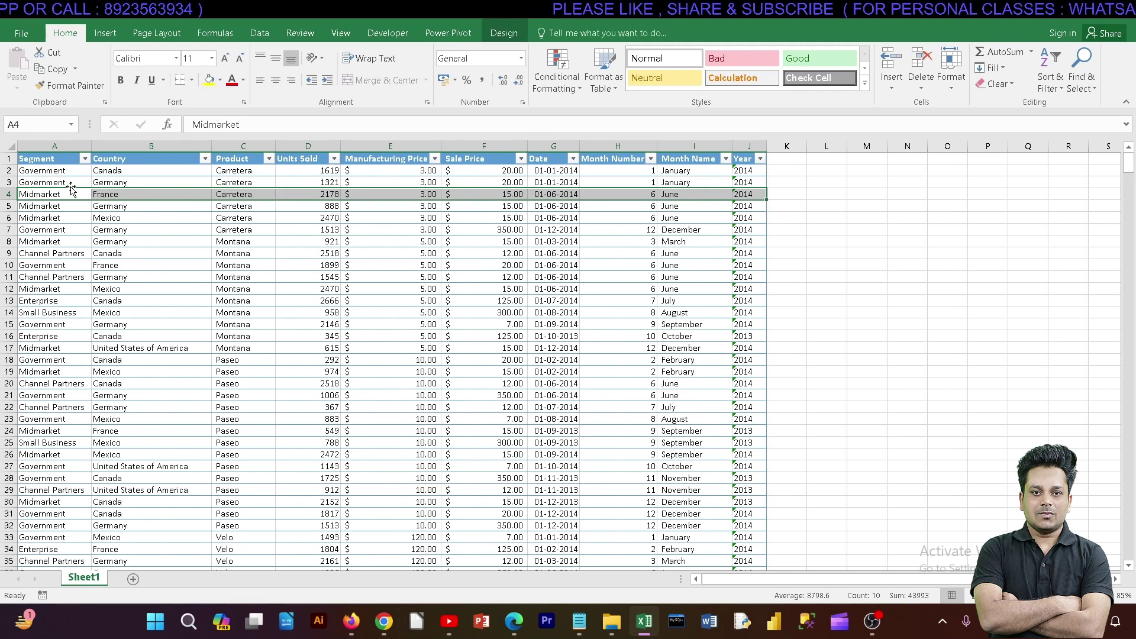
right_click(6, 194)
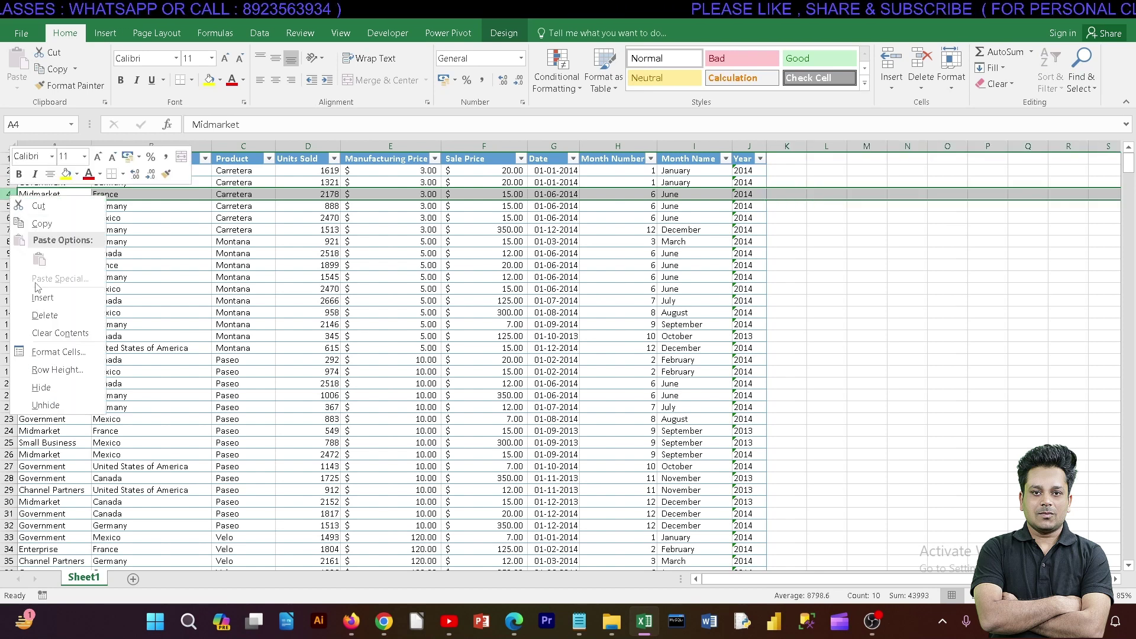
click(42, 299)
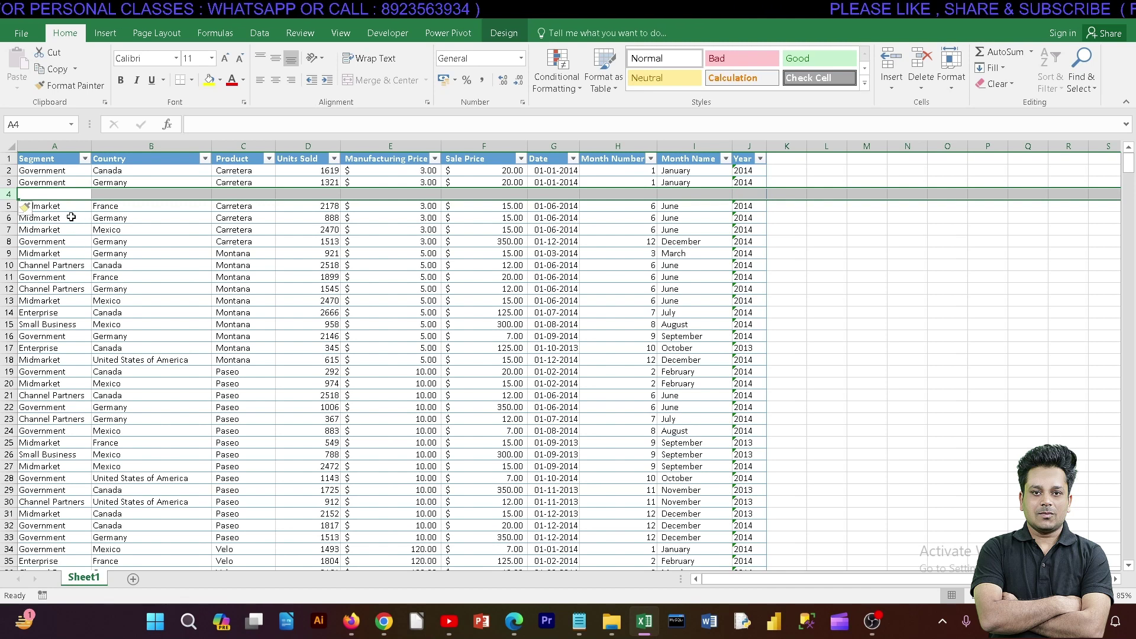
click(64, 193)
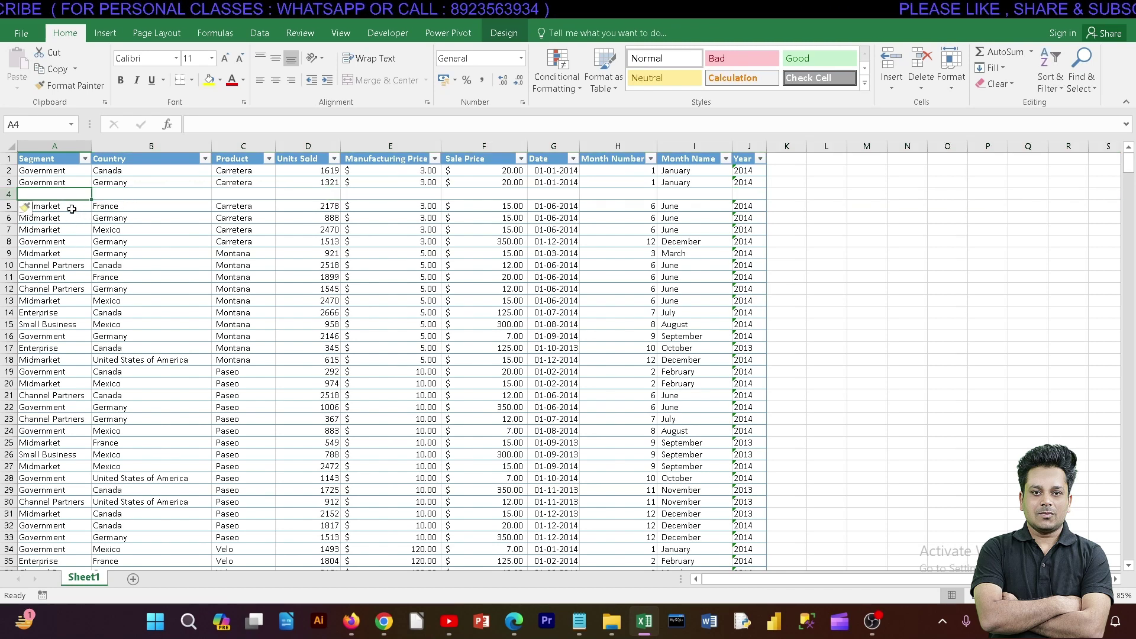
click(71, 209)
Step: Try dragging A5:B5 one column right, then cancel the replace-existing-data prompt
drag(71, 209, 126, 208)
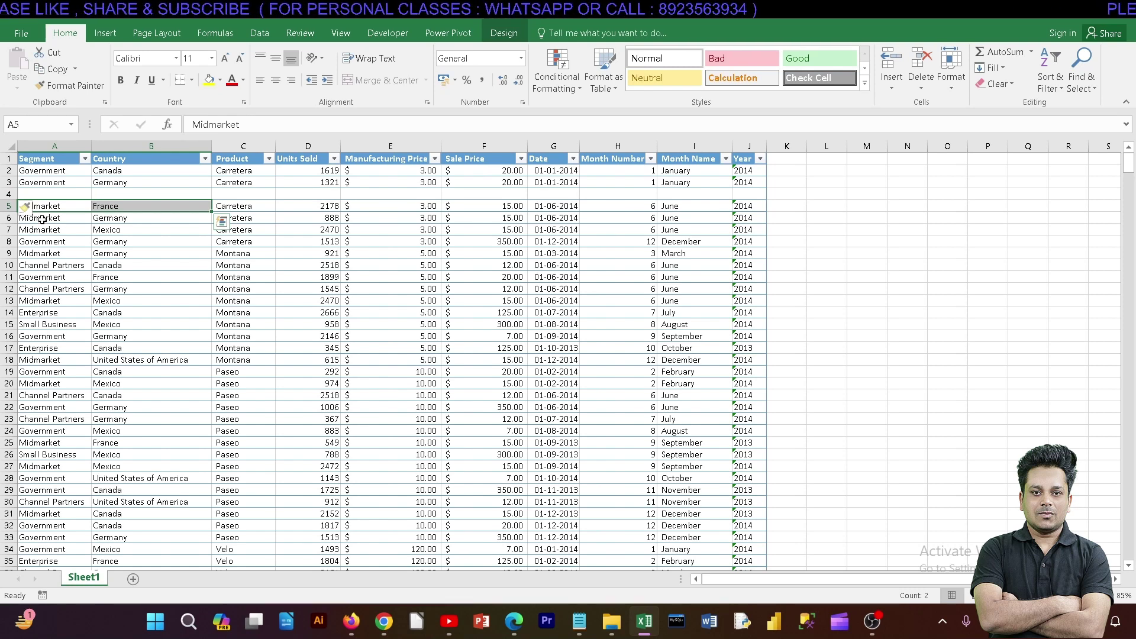
drag(44, 212, 196, 207)
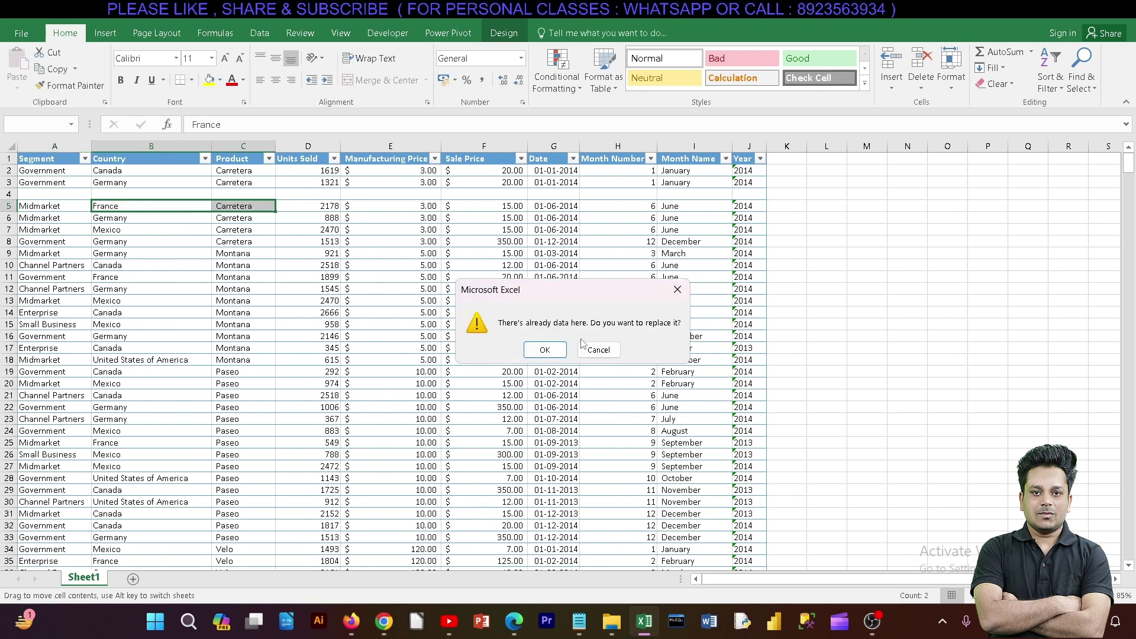
click(598, 350)
Step: Select A5:D5, then narrow the selection to cells A6:B6
drag(53, 206, 308, 207)
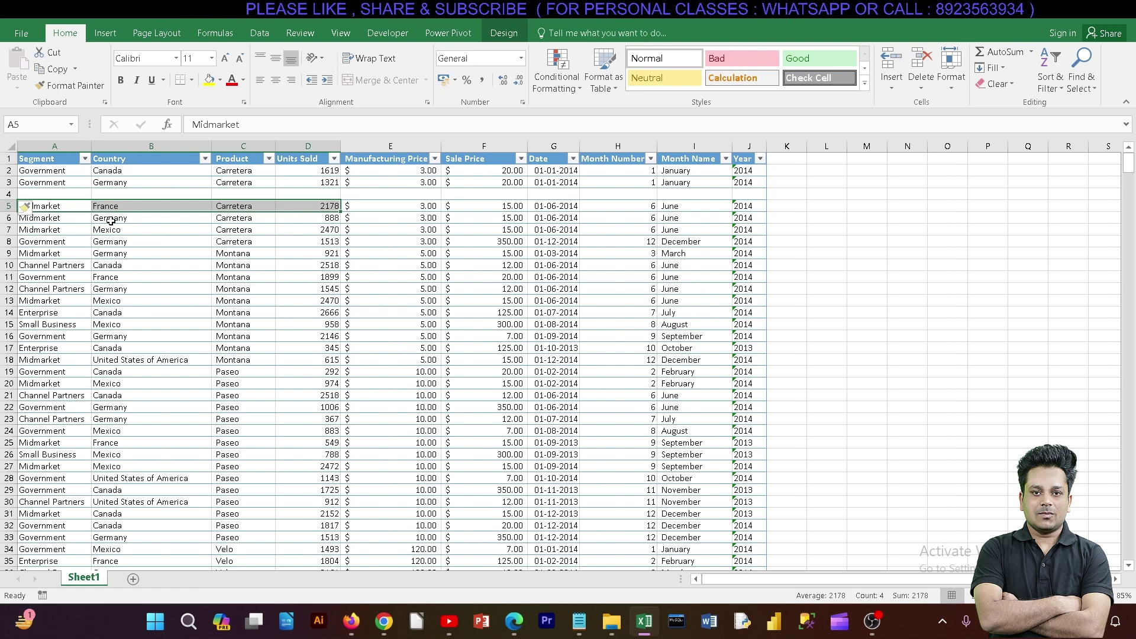
click(85, 218)
drag(85, 218, 127, 217)
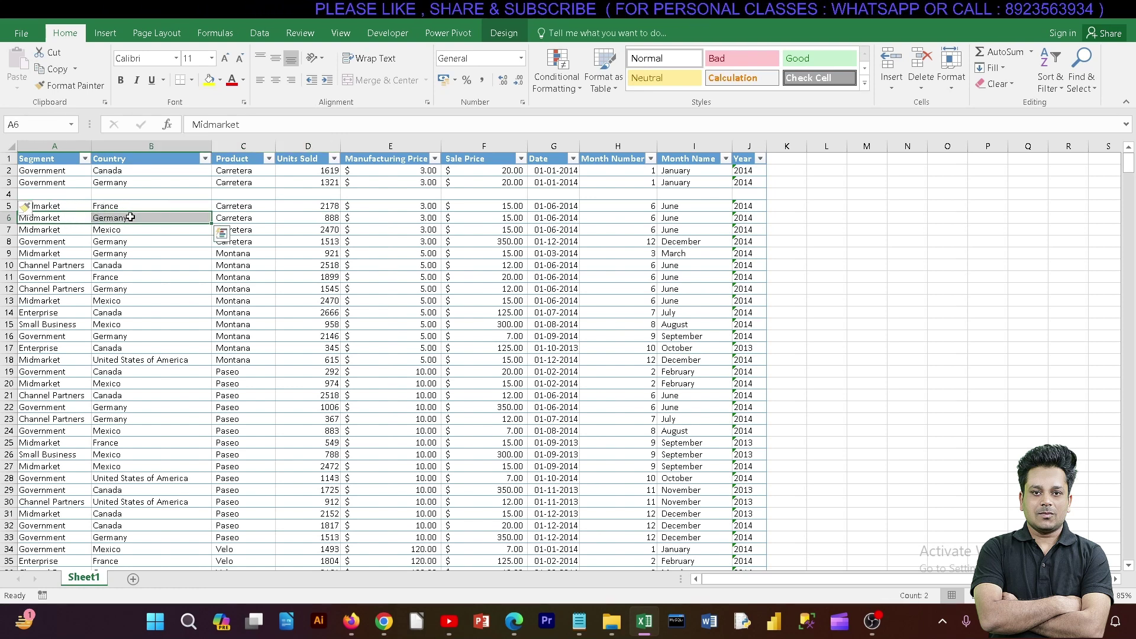
Step: Insert a blank row at row 6 and select cell B11
right_click(5, 218)
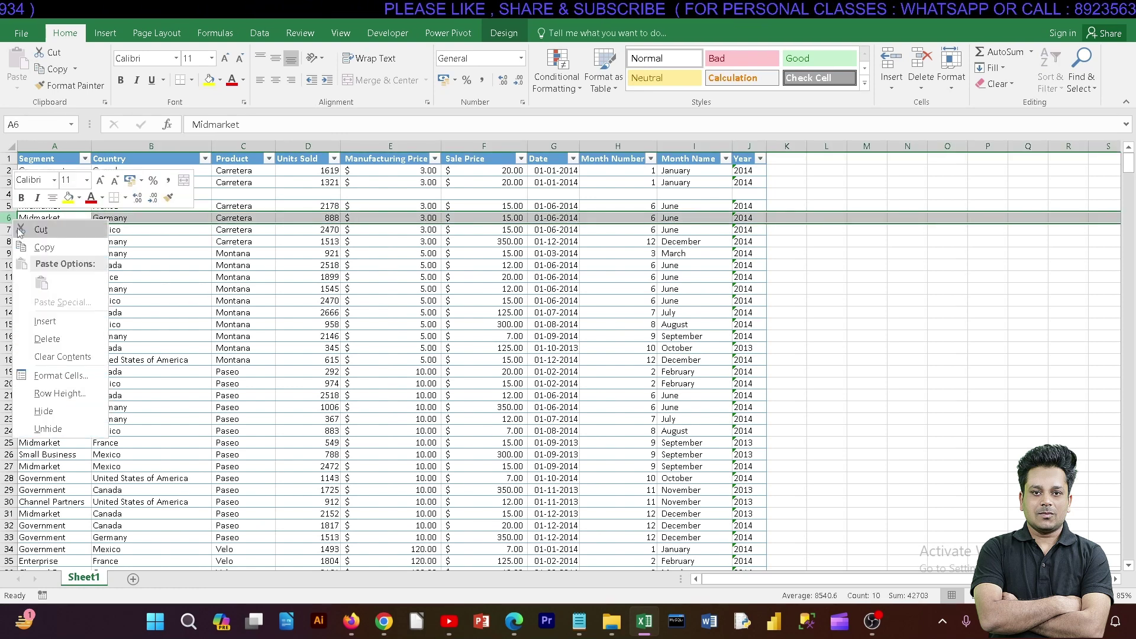
click(45, 321)
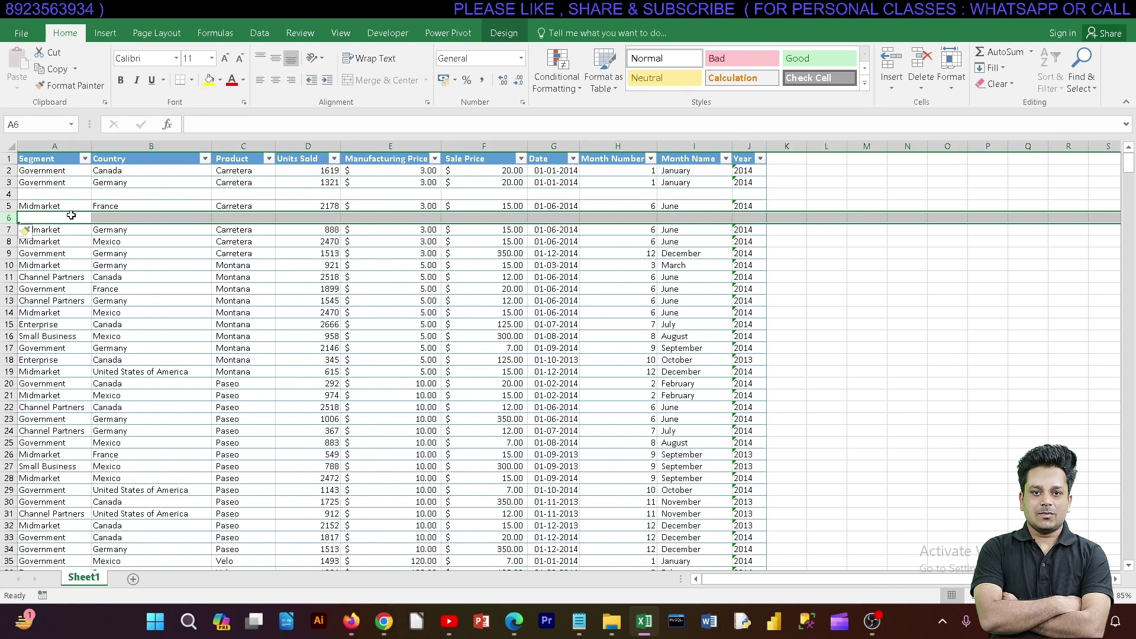
click(155, 277)
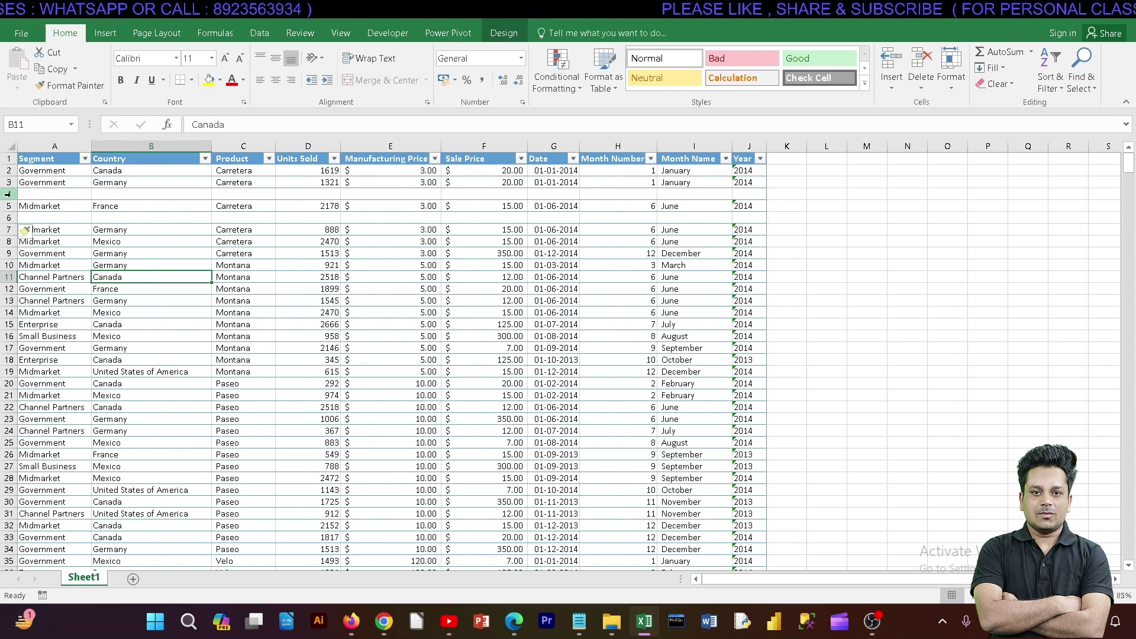
Step: Delete the blank rows 4 and 5 from the sales table
click(24, 198)
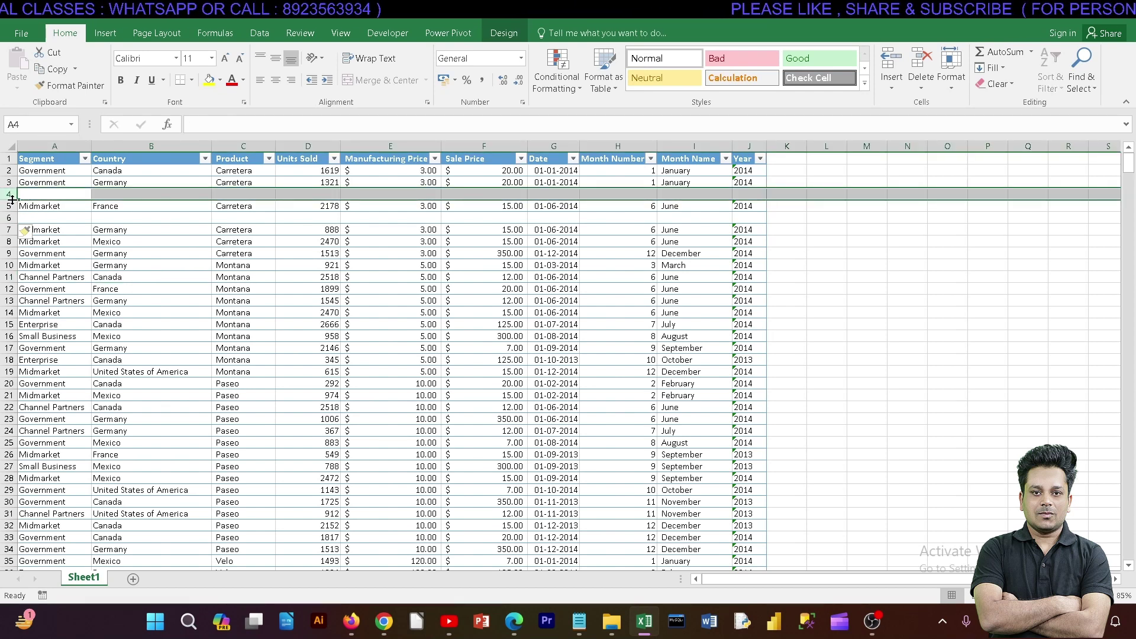
right_click(11, 197)
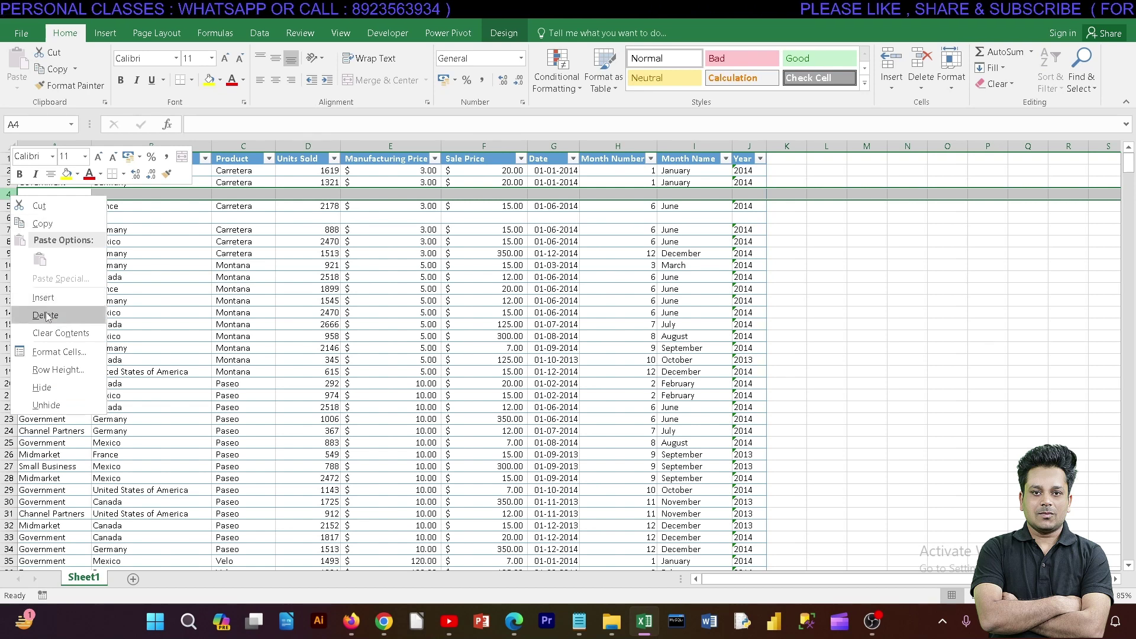
click(45, 315)
click(9, 206)
right_click(10, 206)
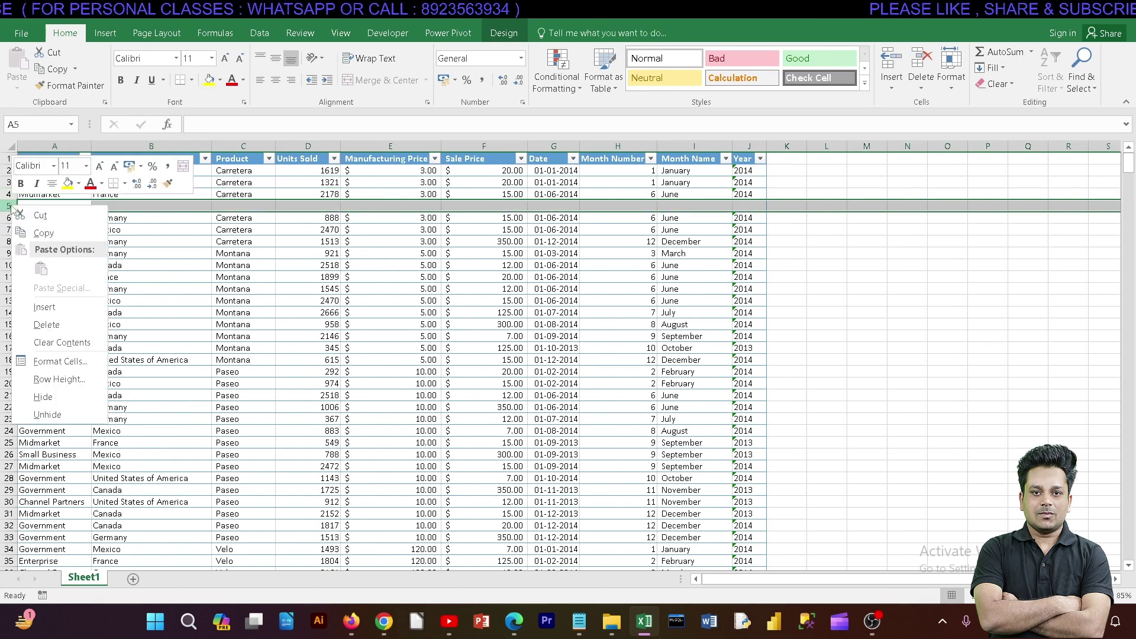
click(39, 324)
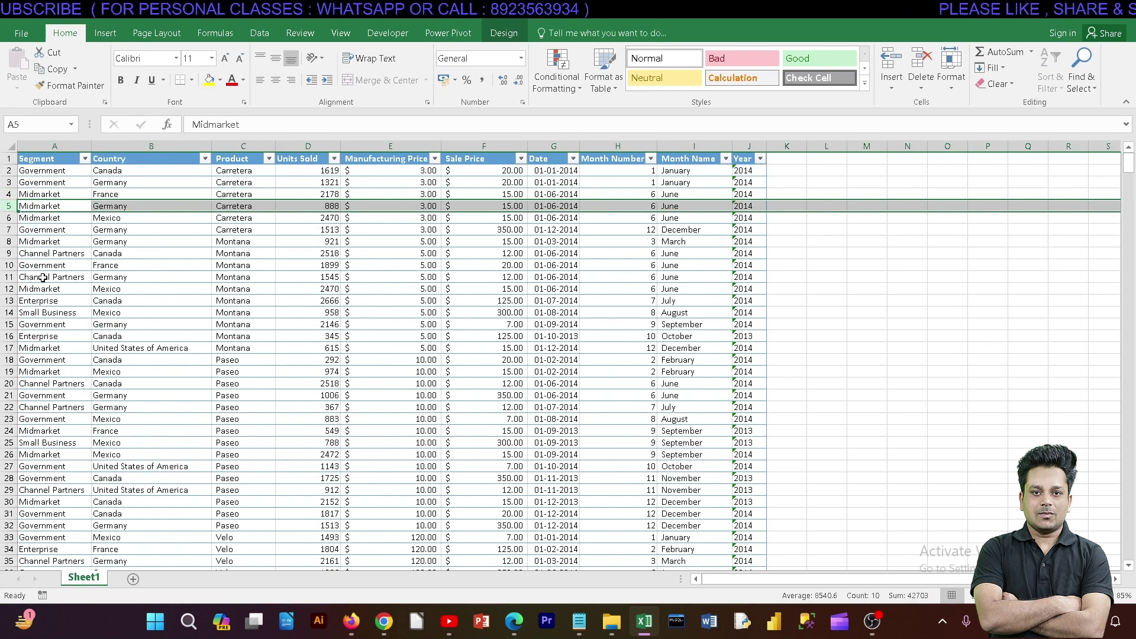
Step: Delete the Midmarket/Germany row, undo that deletion with Ctrl+Z, and select Canada cell B9
right_click(9, 206)
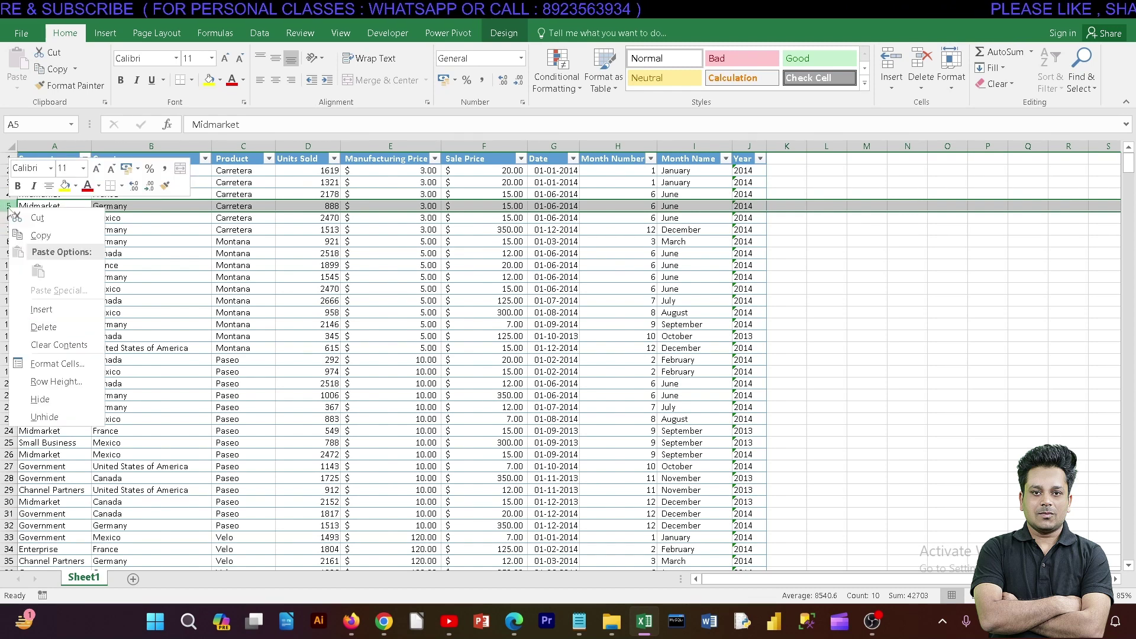
click(39, 325)
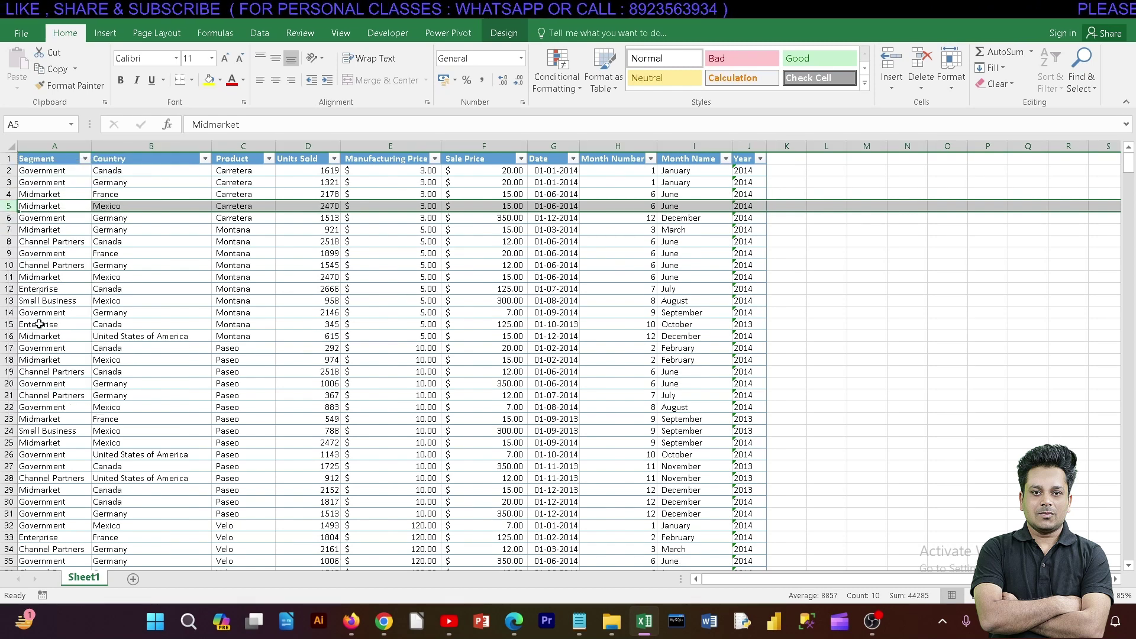
key(ctrl+z)
click(135, 253)
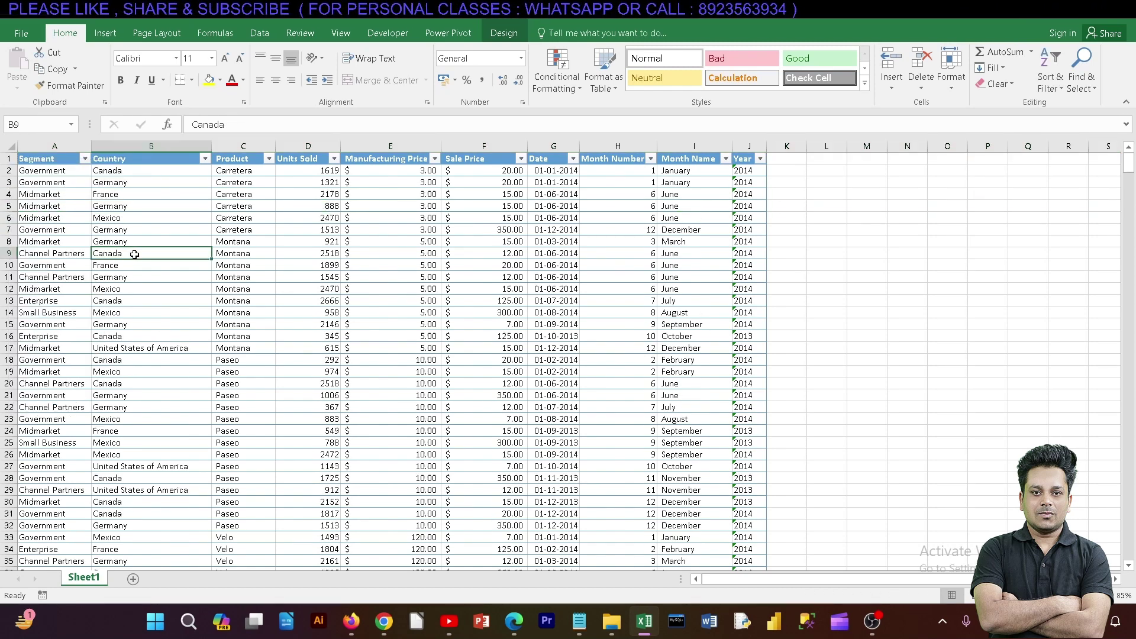
click(152, 145)
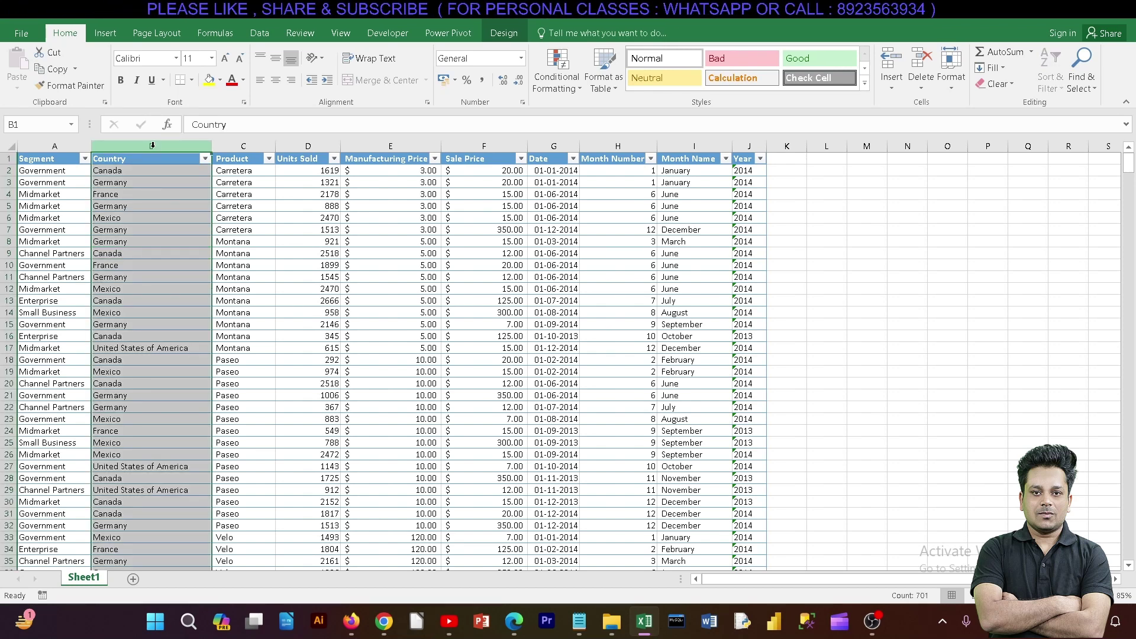
right_click(152, 147)
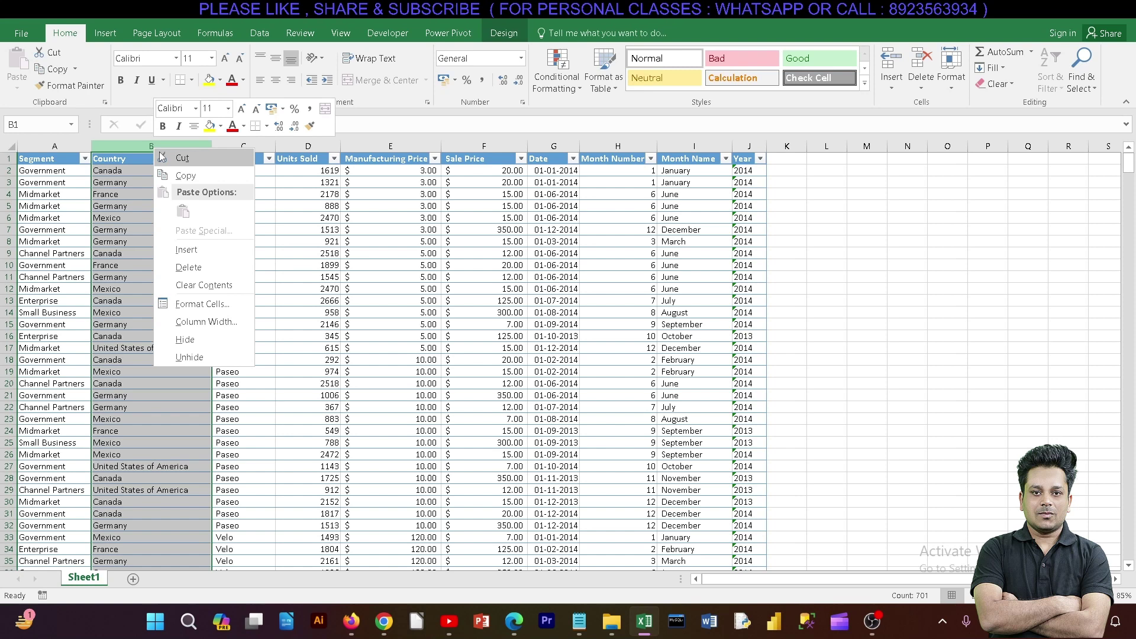
click(198, 248)
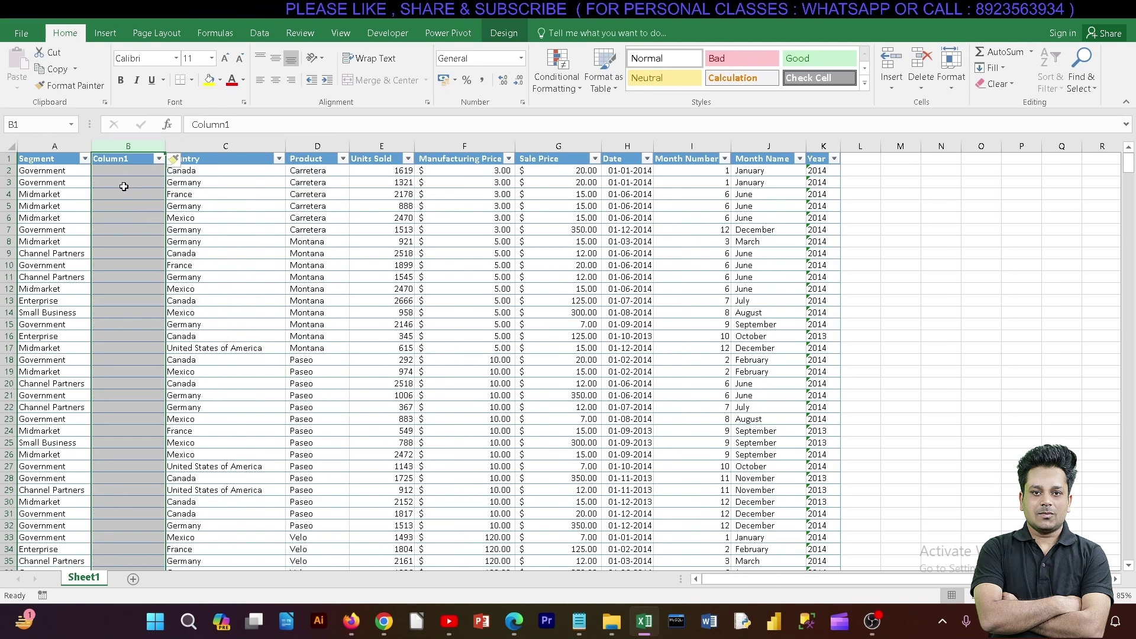
click(238, 160)
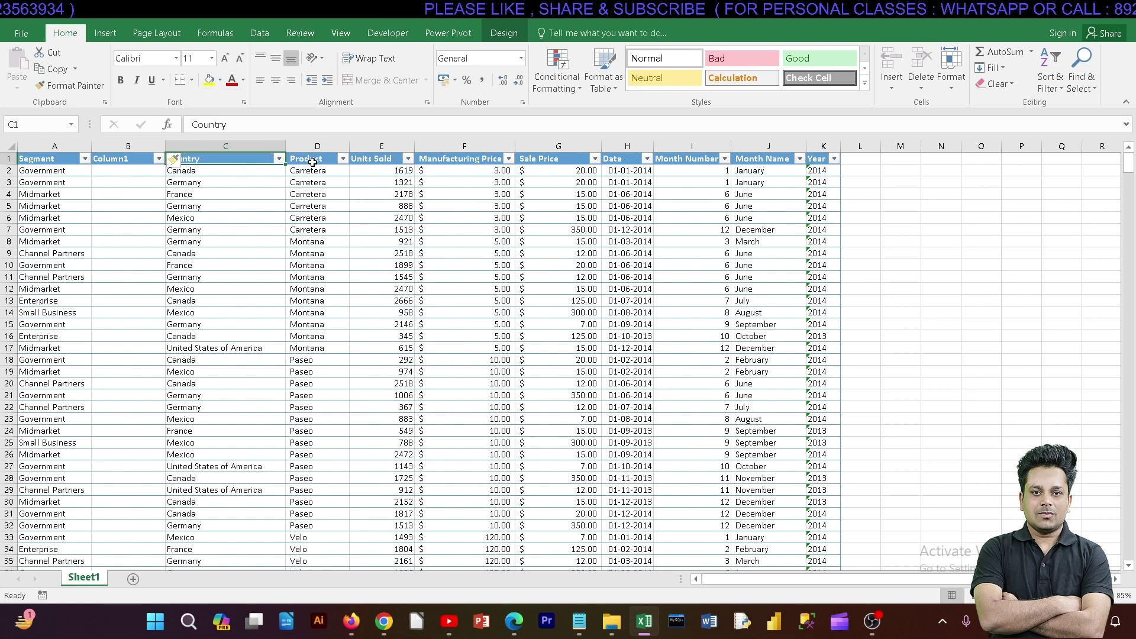
click(312, 161)
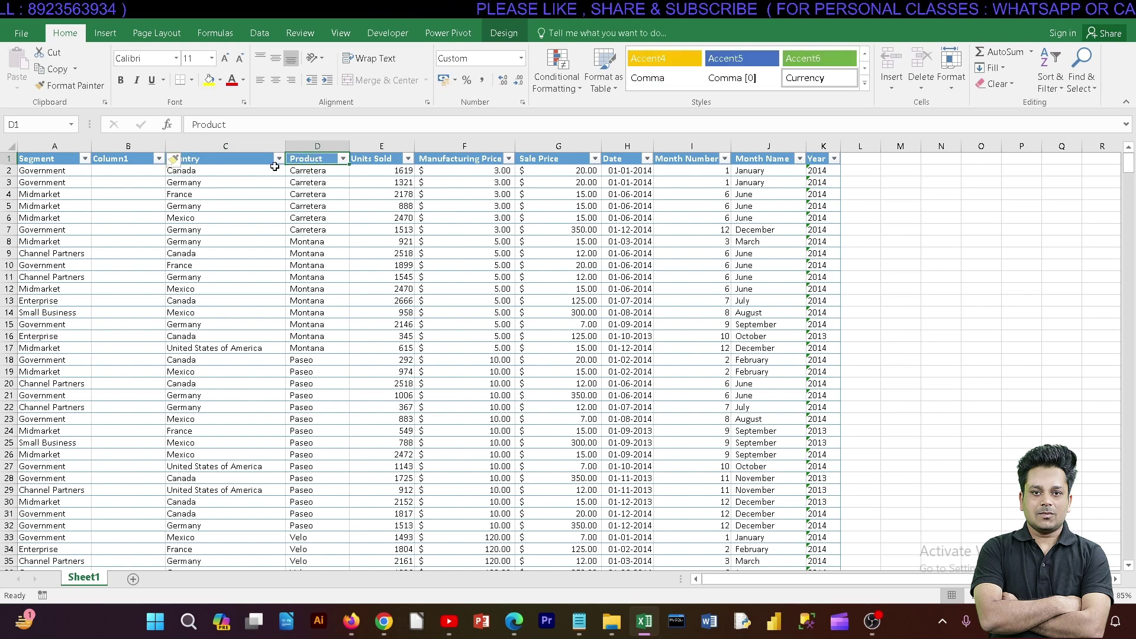
right_click(311, 147)
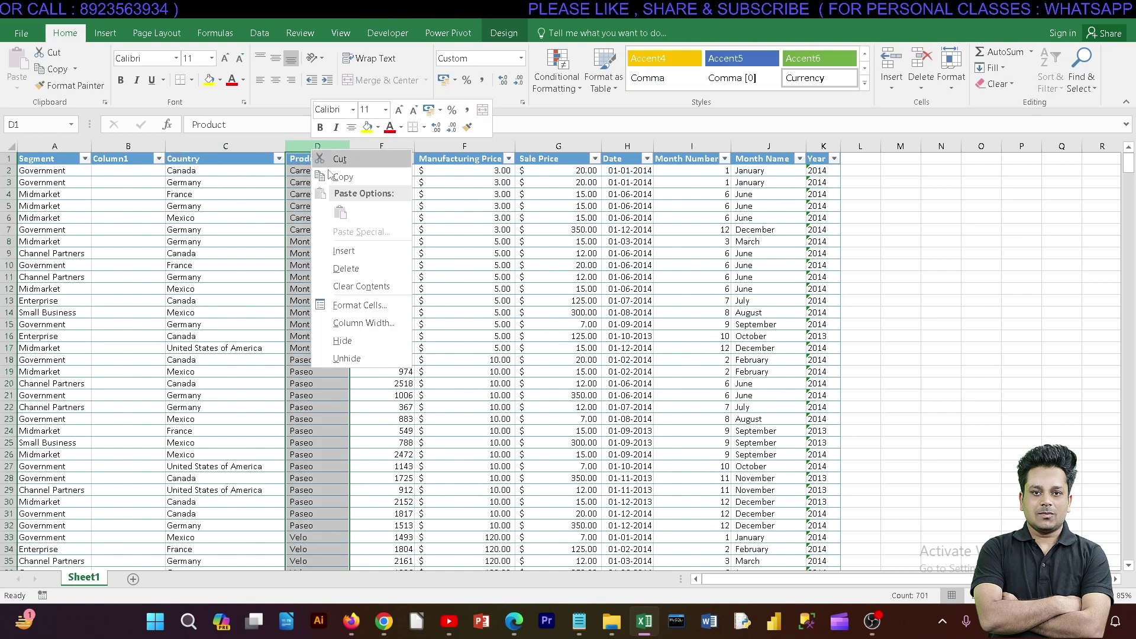
click(344, 250)
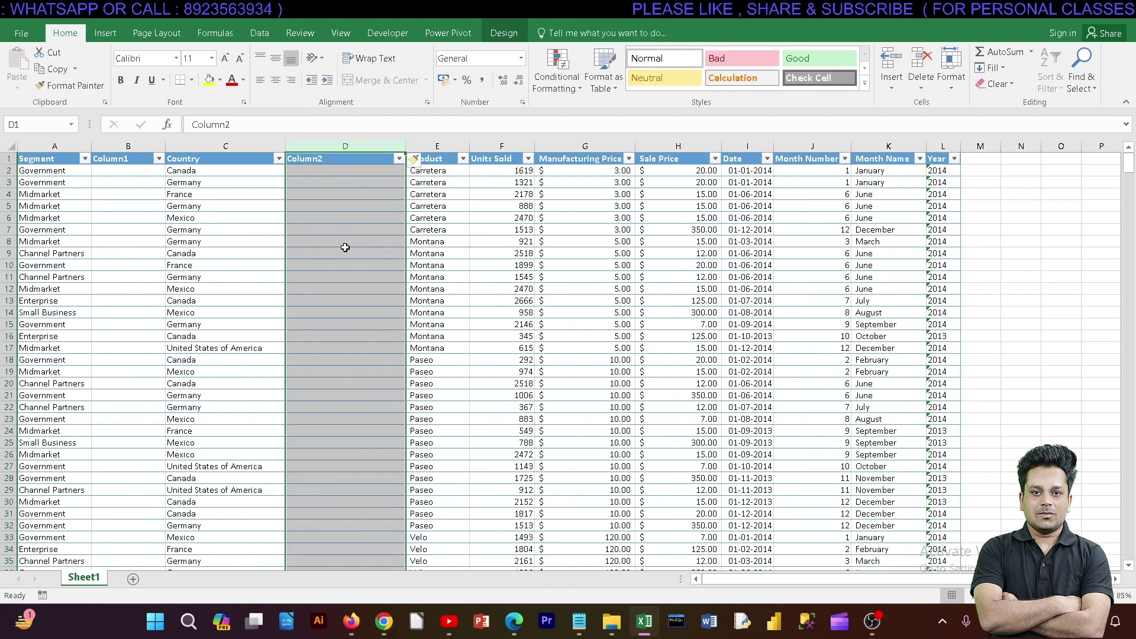
key(ctrl+z)
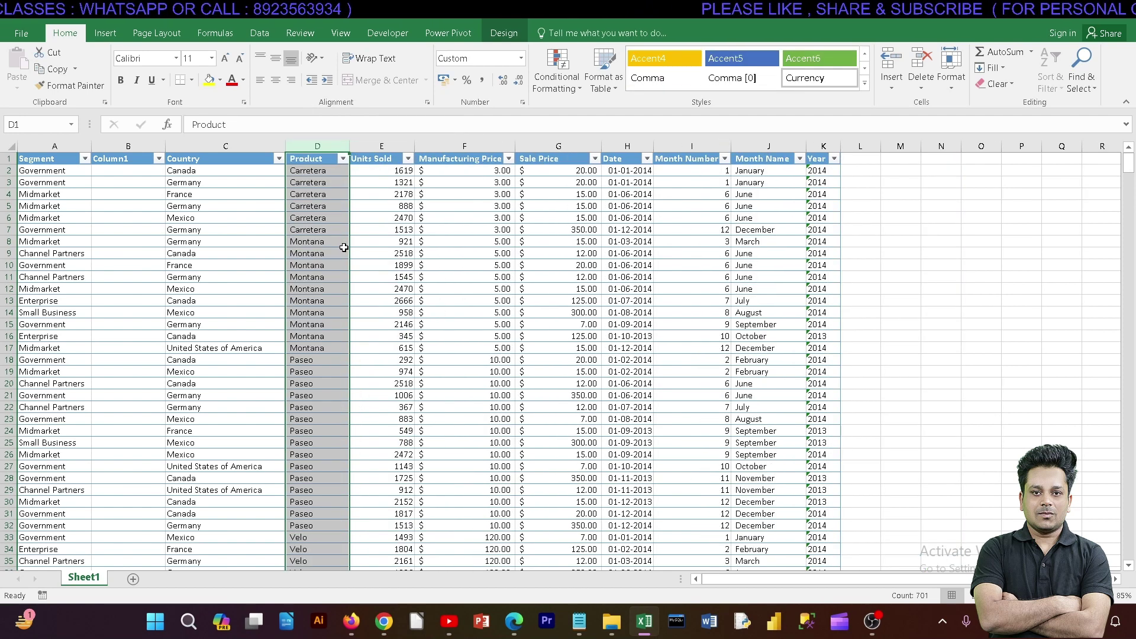
key(ctrl+z)
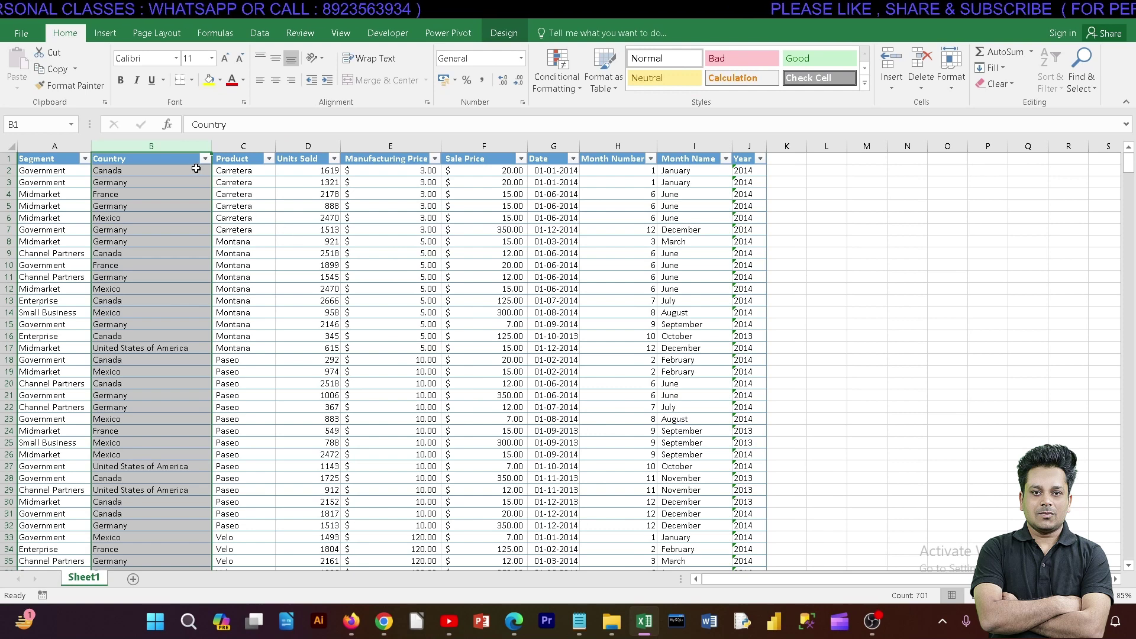
key(ctrl+shift+plus)
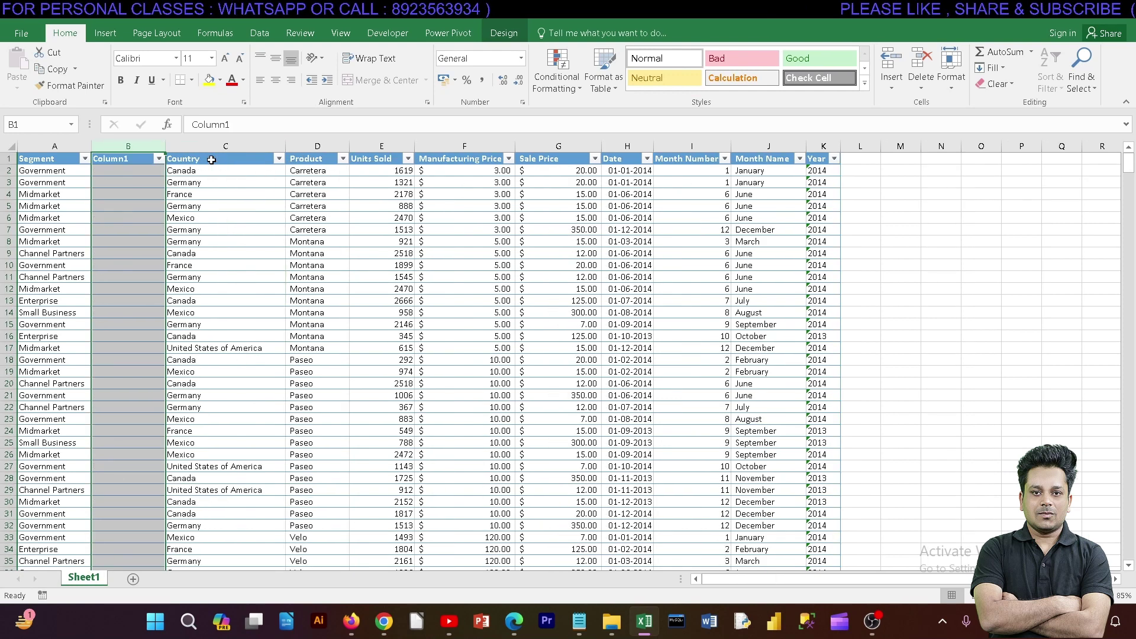
right_click(129, 147)
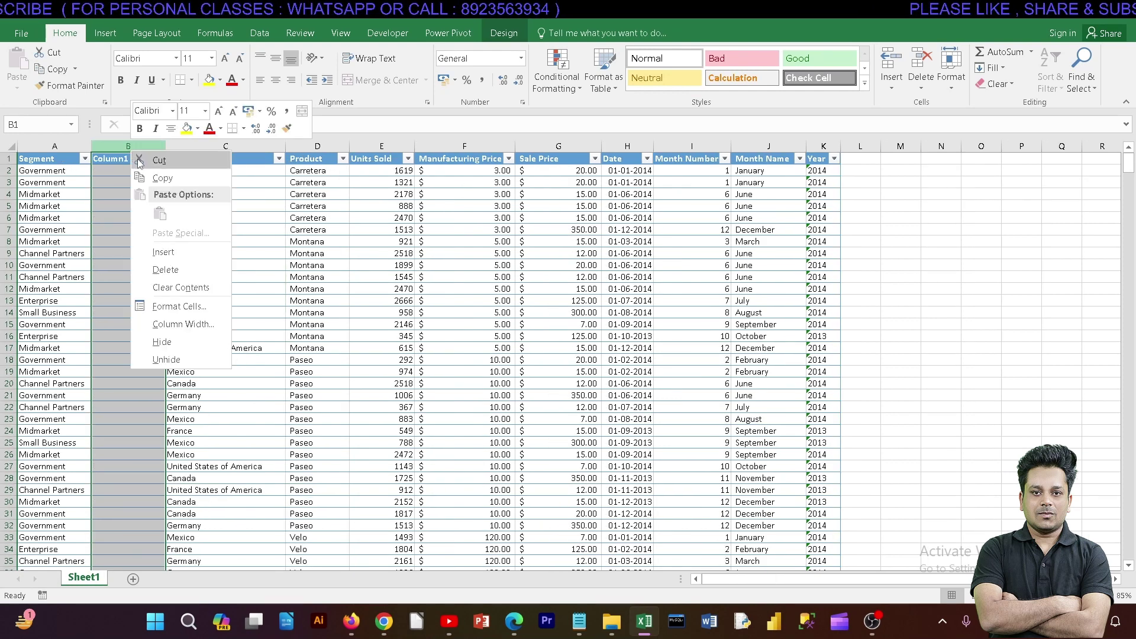
click(165, 270)
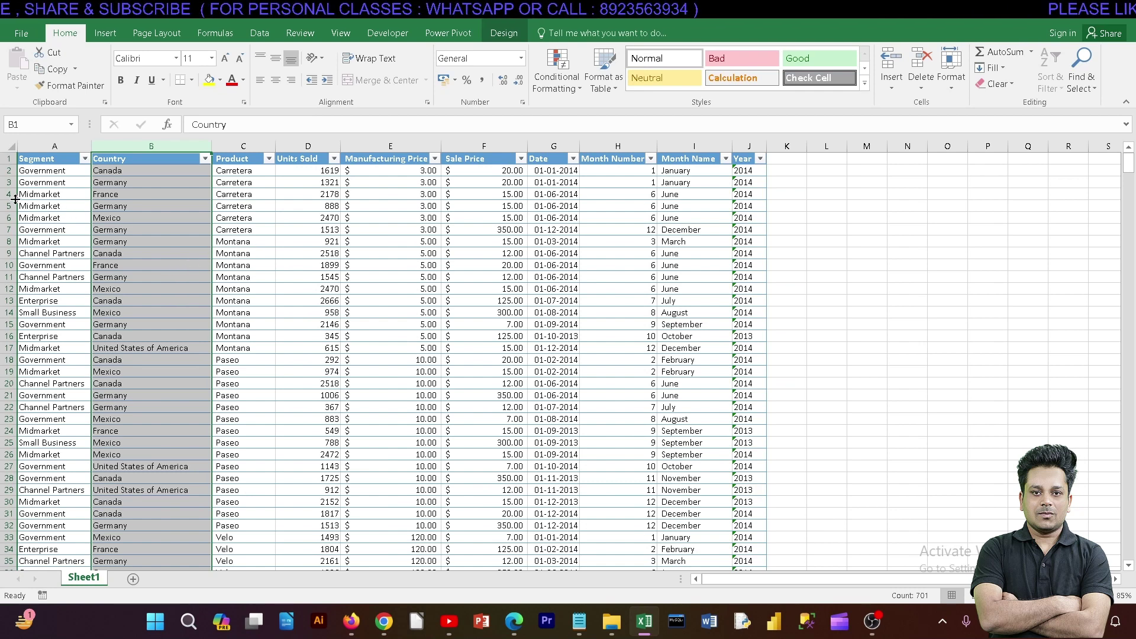
Step: Drag rows 4, 9 and 13 taller by their header borders, row 4 the most
drag(9, 200, 9, 228)
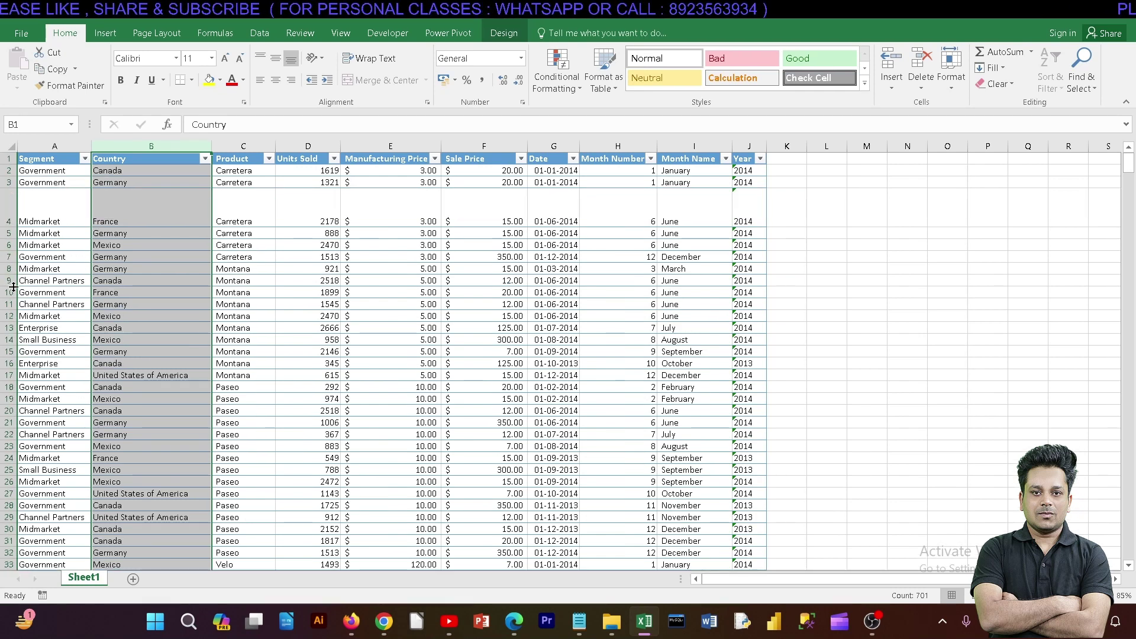
drag(8, 287, 9, 299)
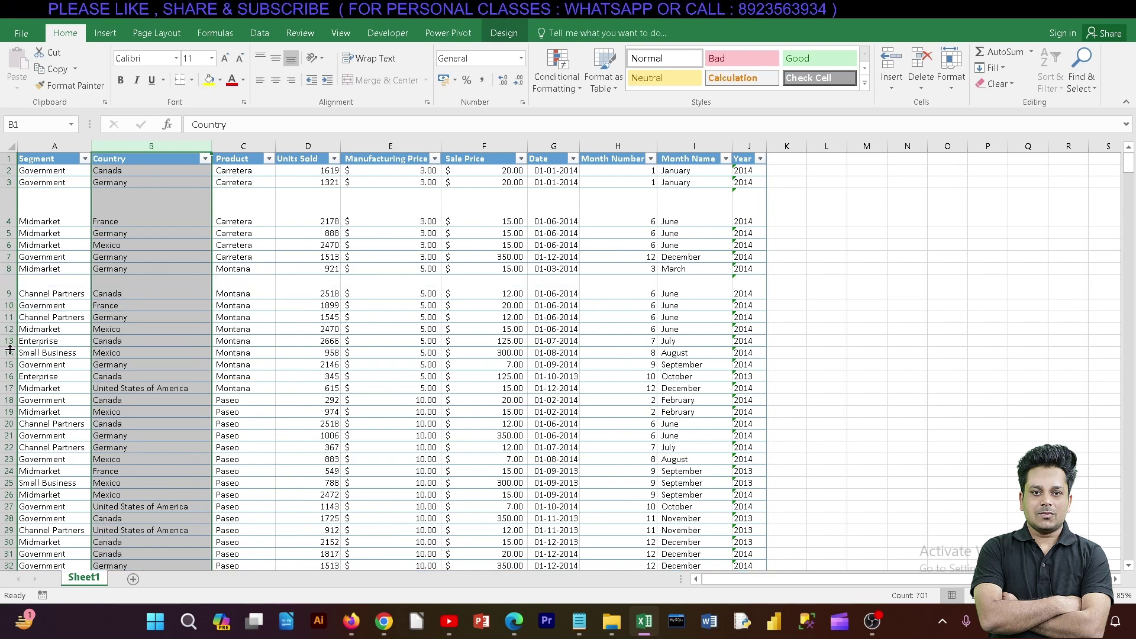
drag(10, 350, 10, 365)
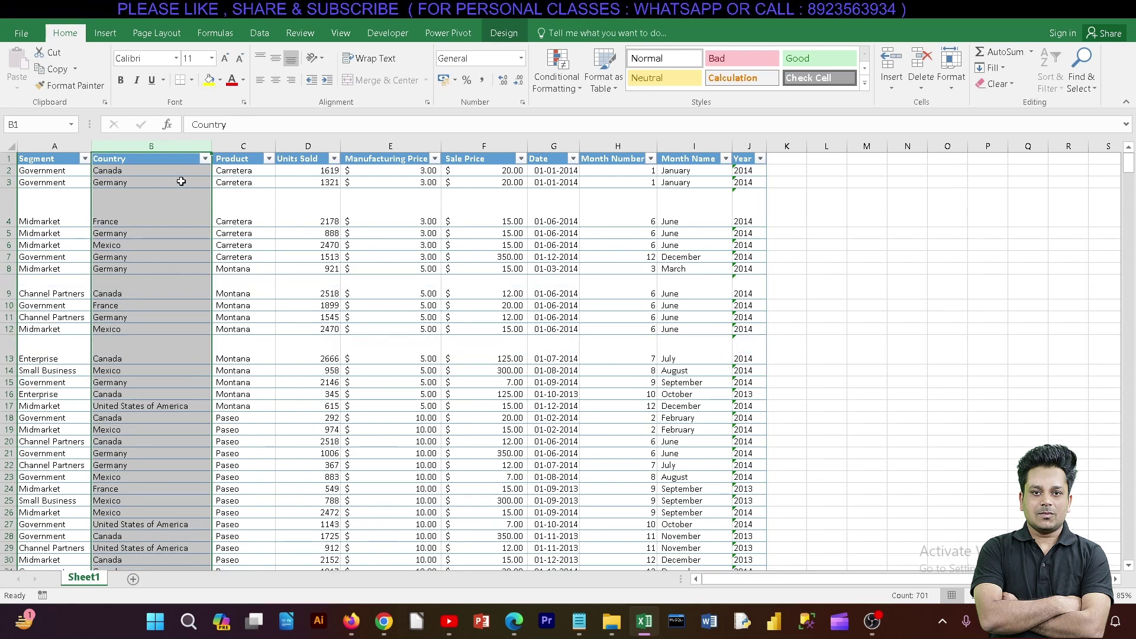
Step: Widen the Units Sold and Country columns, then return the selection to cell A2
click(225, 201)
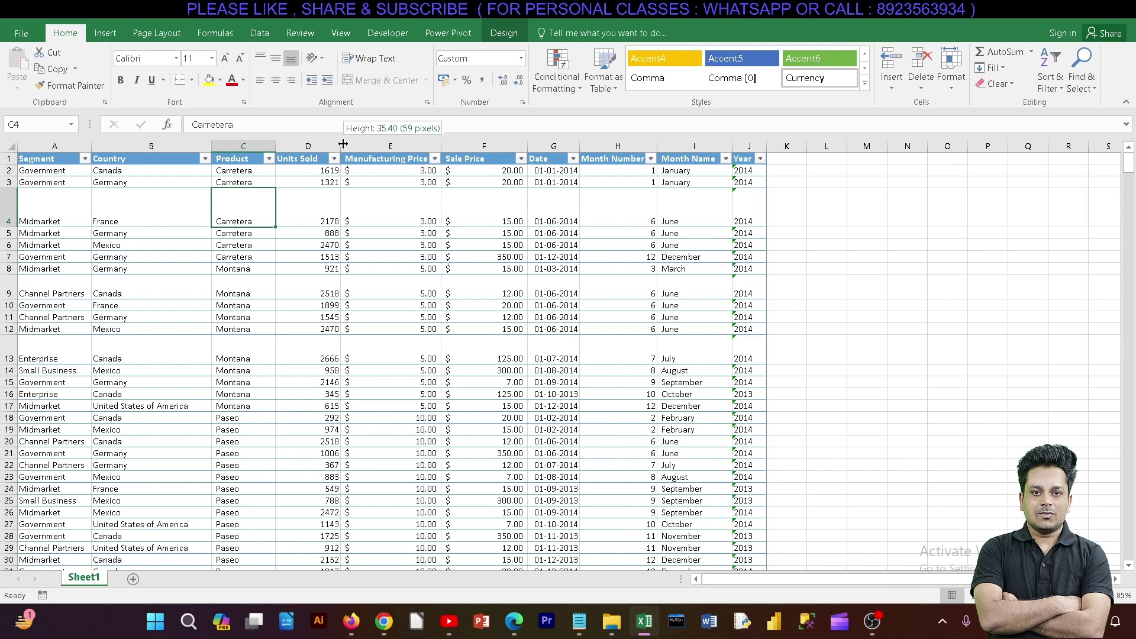
drag(343, 144, 401, 146)
drag(211, 148, 243, 149)
drag(710, 453, 177, 159)
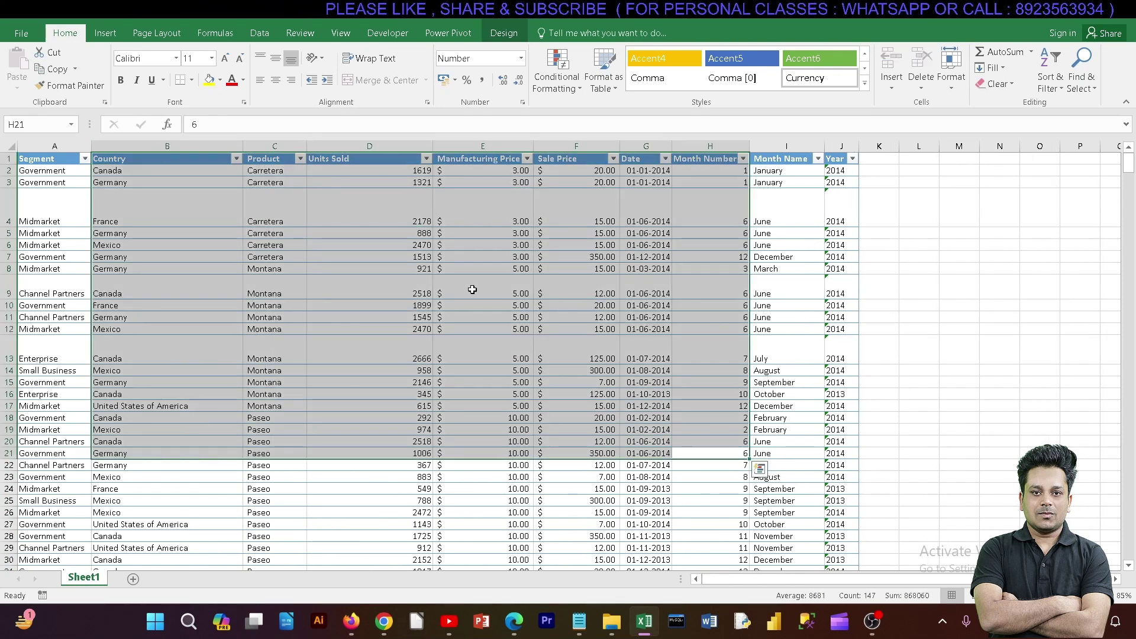
click(798, 358)
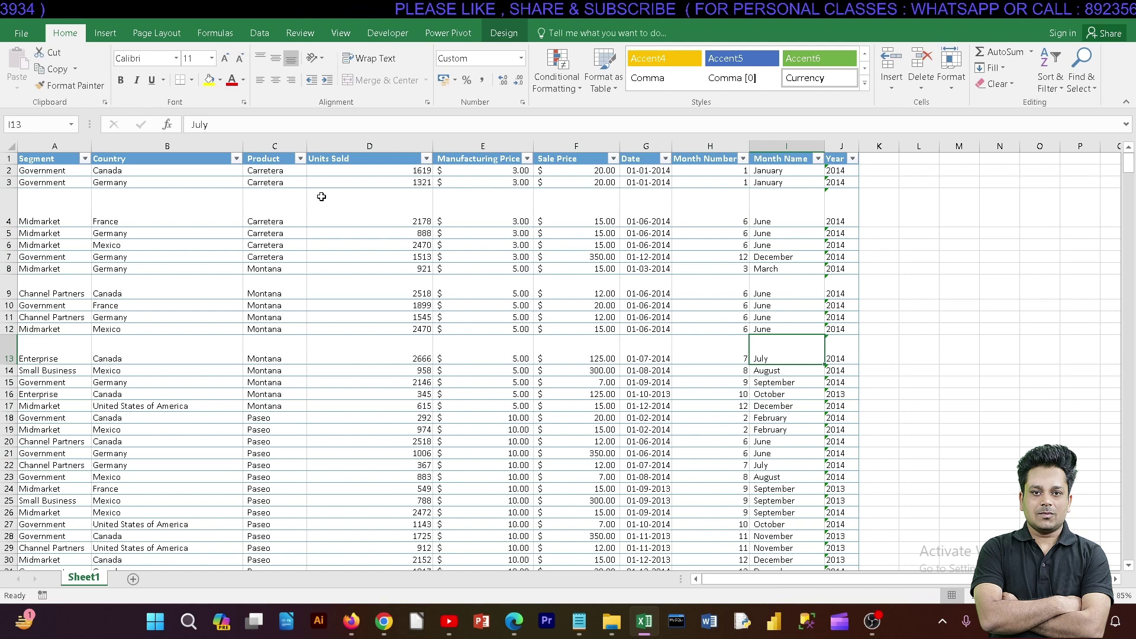
click(66, 172)
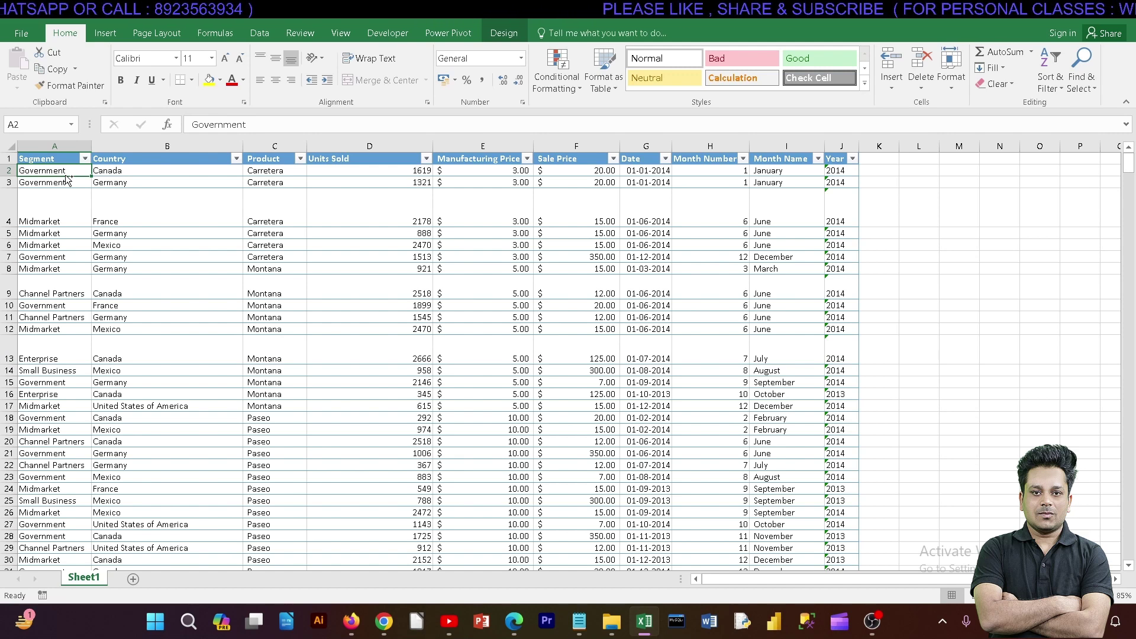
Step: Select the whole table from A2 with Ctrl+Shift+Right/Down and apply AutoFit Row Height and AutoFit Column Width
key(ctrl+shift+Right)
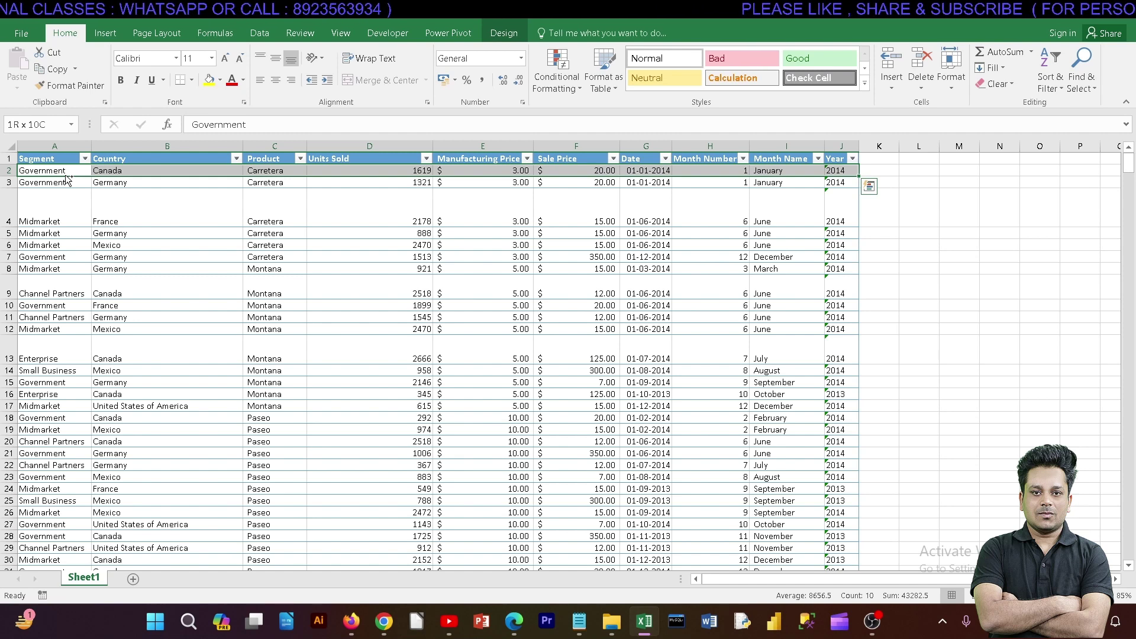
key(ctrl+shift+Down)
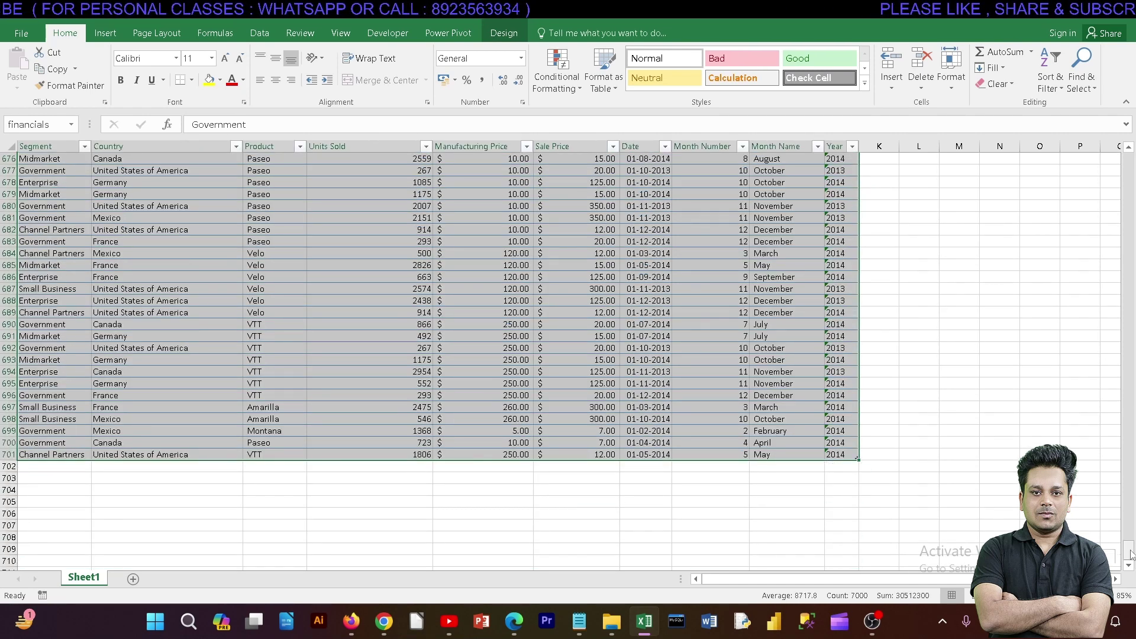
drag(1130, 553, 1129, 155)
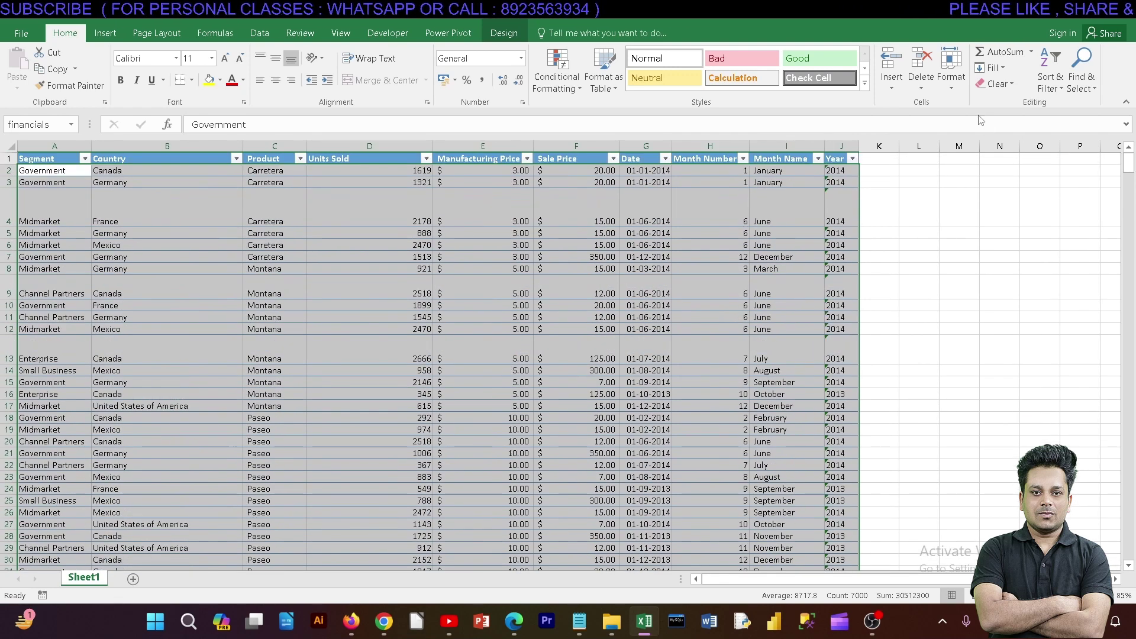
click(951, 70)
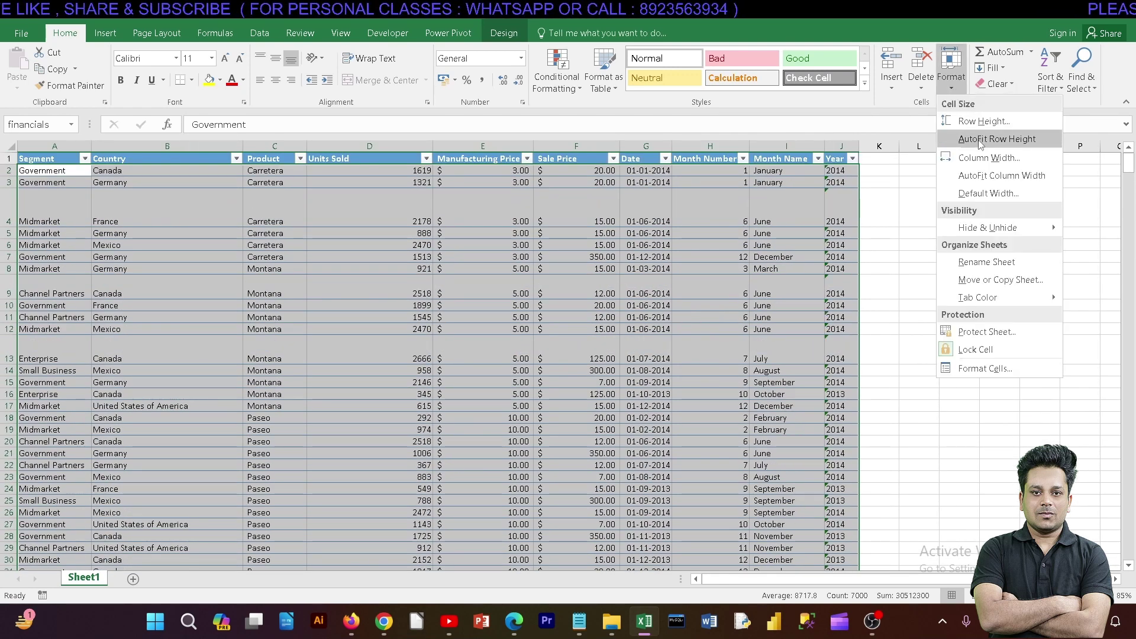
click(979, 139)
click(952, 89)
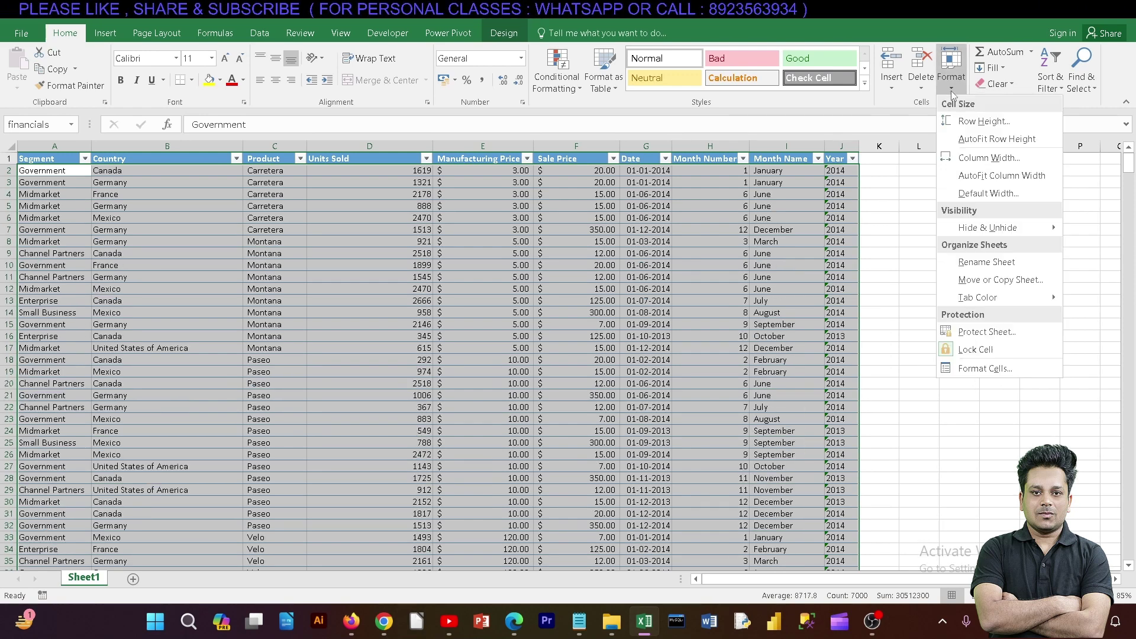
click(967, 176)
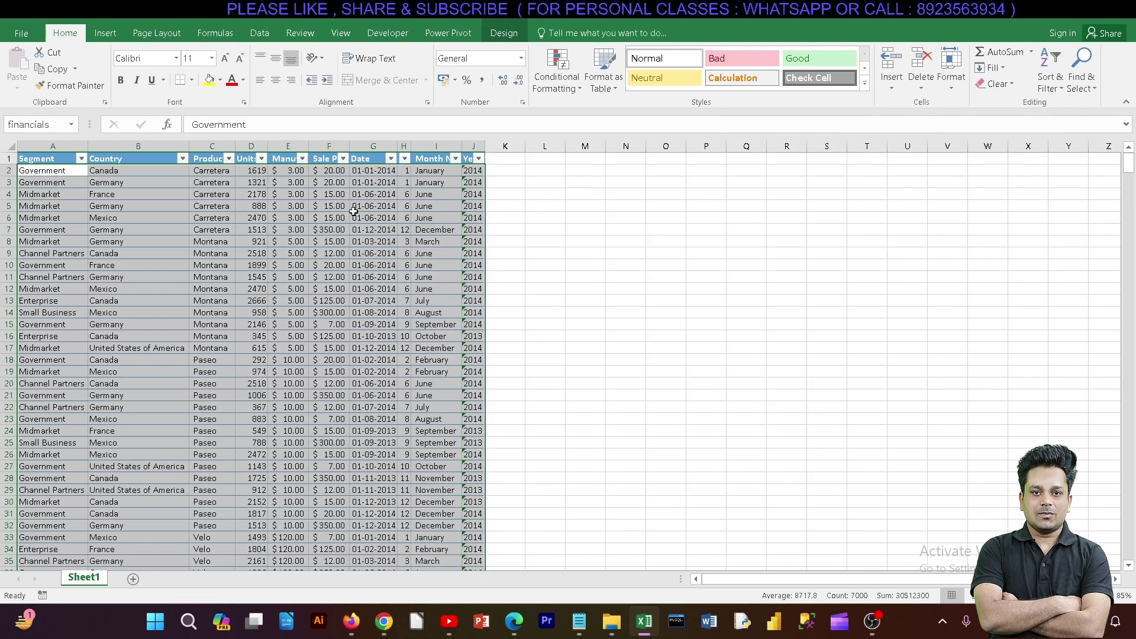